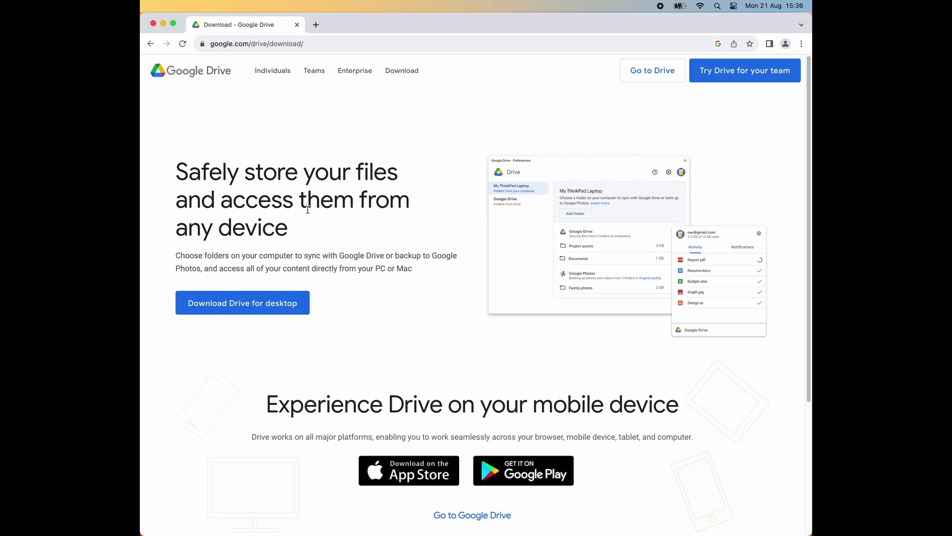
# Step: Download Drive for desktop in Chrome and mount the downloaded GoogleDrive.dmg
pyautogui.click(264, 305)
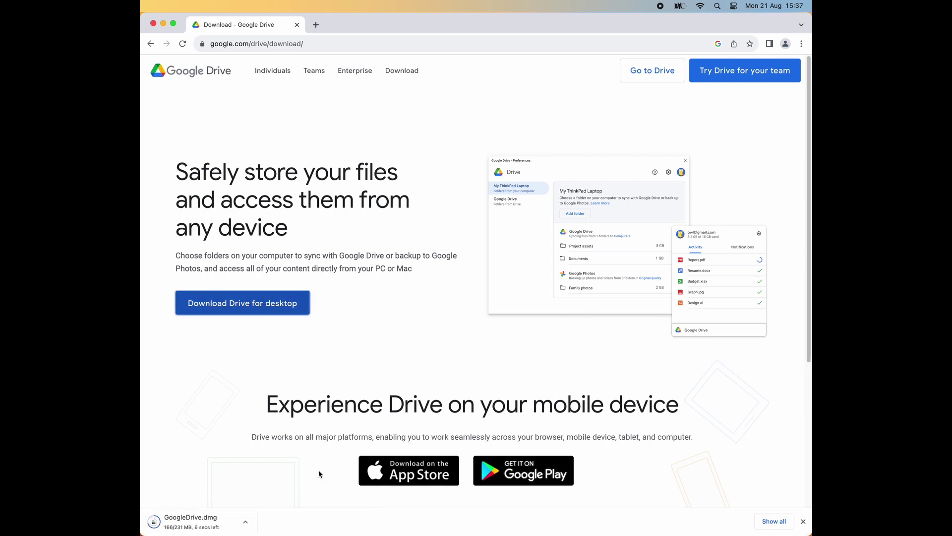
pyautogui.click(166, 532)
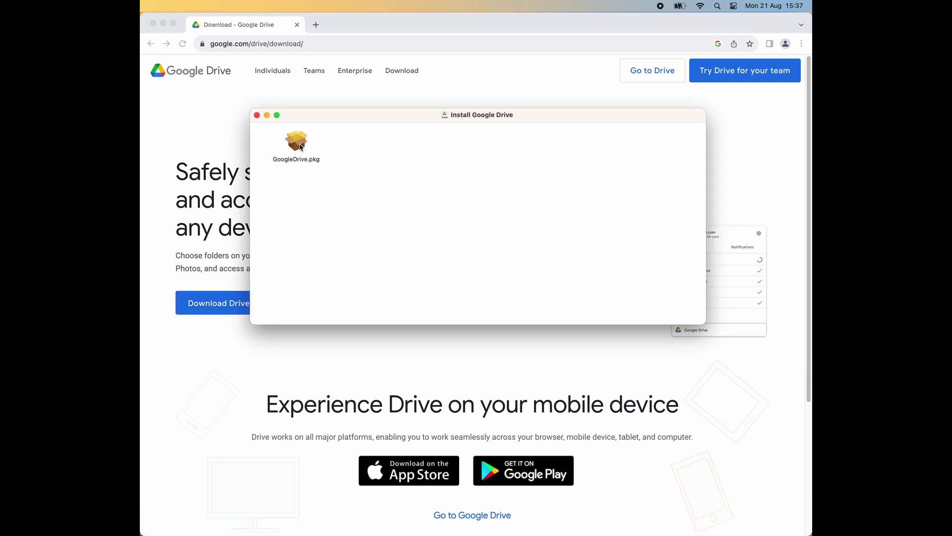
# Step: Run GoogleDrive.pkg and install Google Drive on Macintosh HD with the standard installation
pyautogui.doubleClick(301, 147)
pyautogui.click(515, 379)
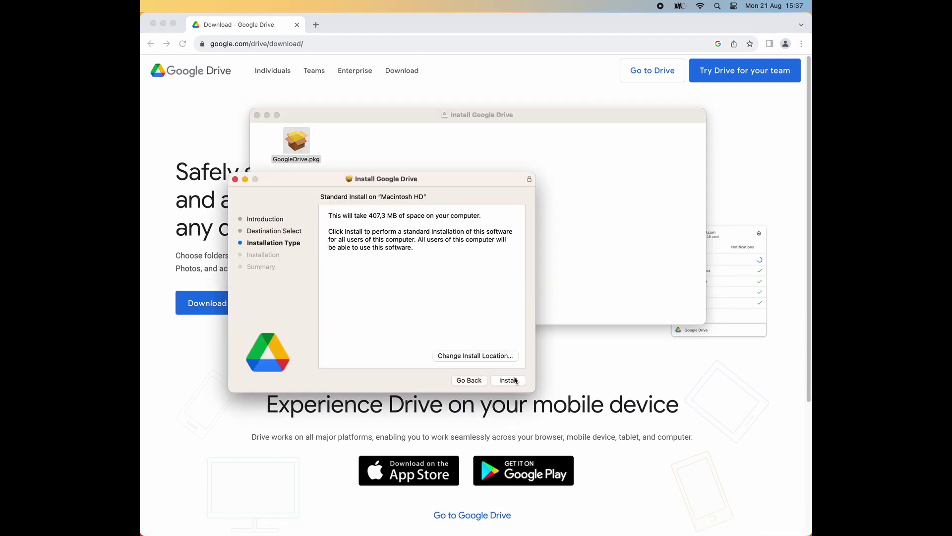
pyautogui.click(515, 380)
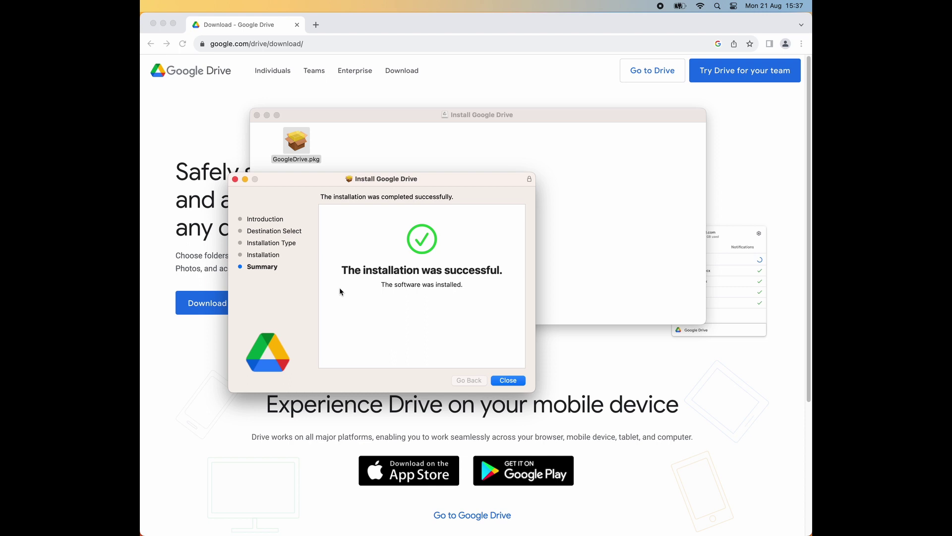
# Step: Close the finished installer and launch Google Drive via a Spotlight search for 'googl'
pyautogui.click(507, 378)
pyautogui.press('super+space')
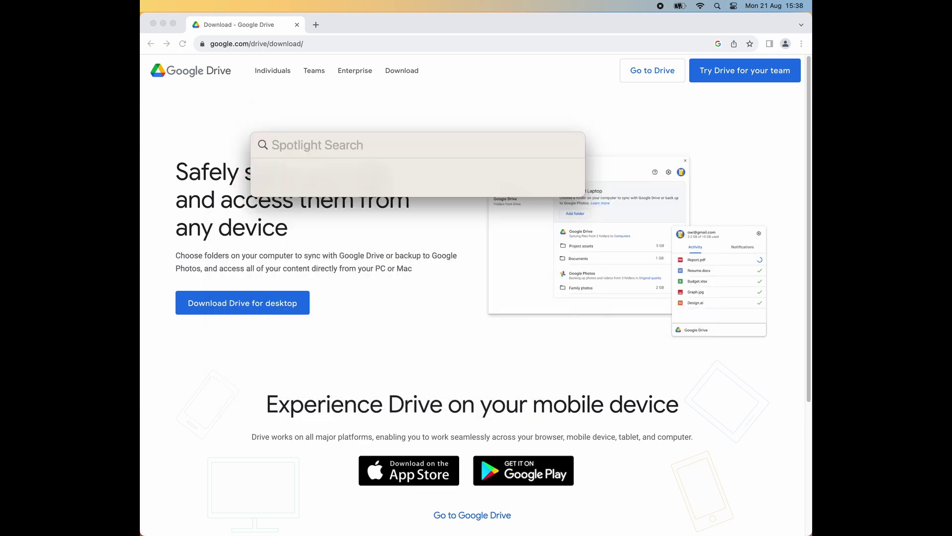
pyautogui.write('google Drive')
pyautogui.press('Down')
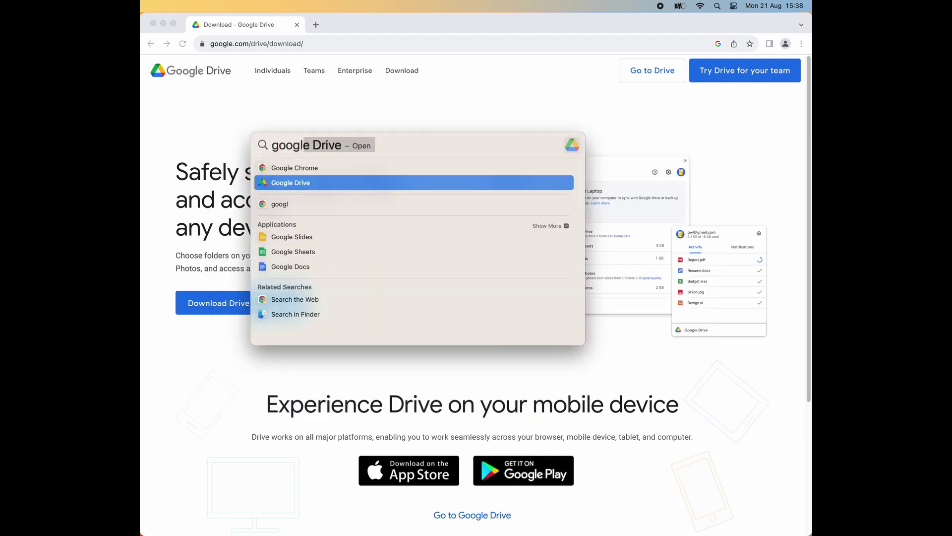
pyautogui.press('Return')
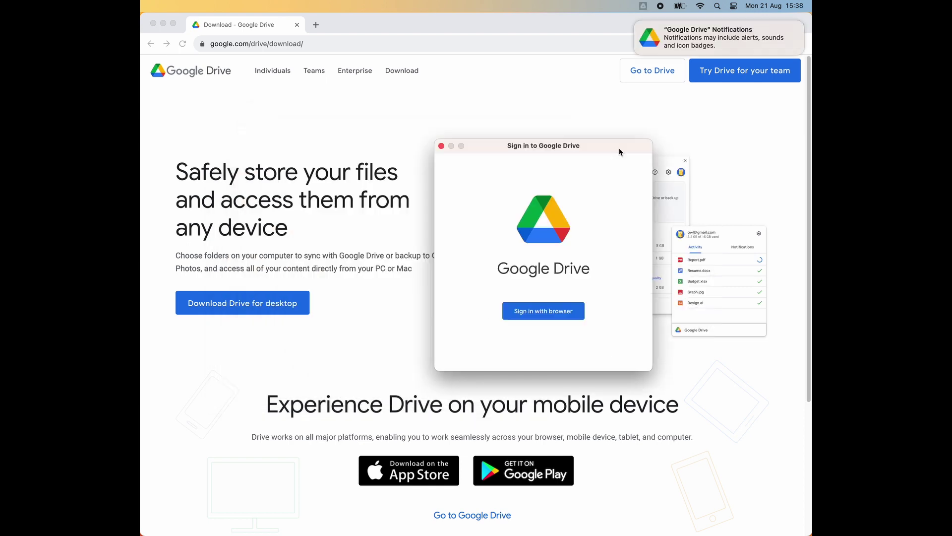
# Step: Sign in to Google Drive through the browser using the Google Workspace account
pyautogui.click(529, 312)
pyautogui.click(560, 388)
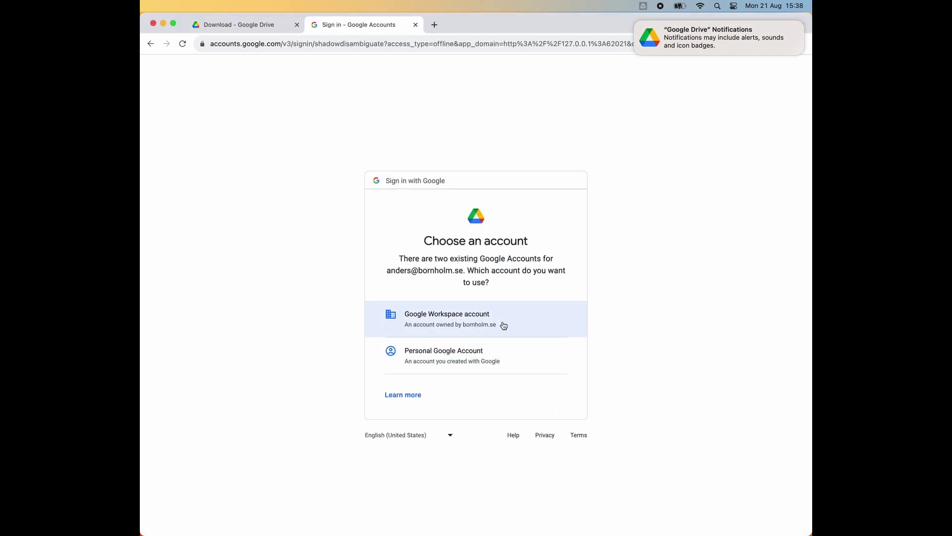
pyautogui.click(504, 324)
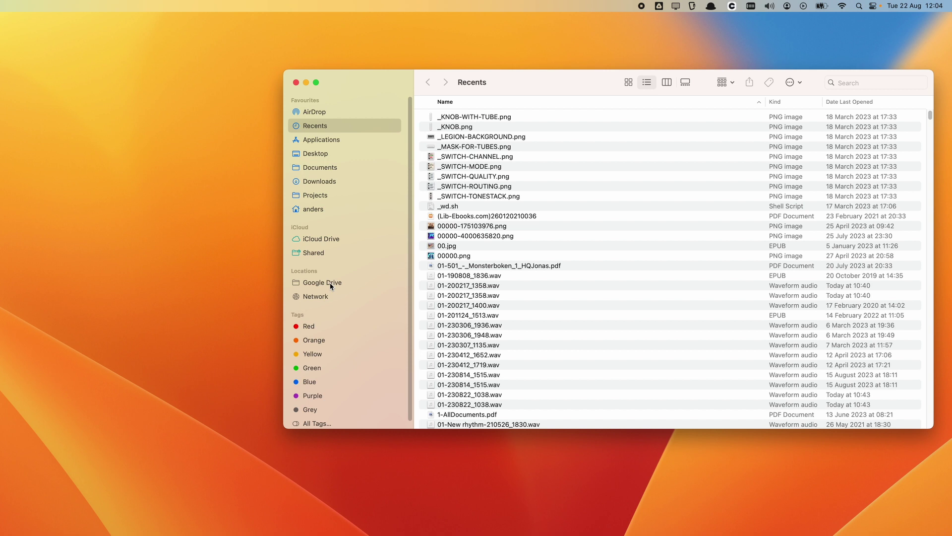
# Step: Open Google Drive in Finder to list My Drive's synced files and folders
pyautogui.click(330, 286)
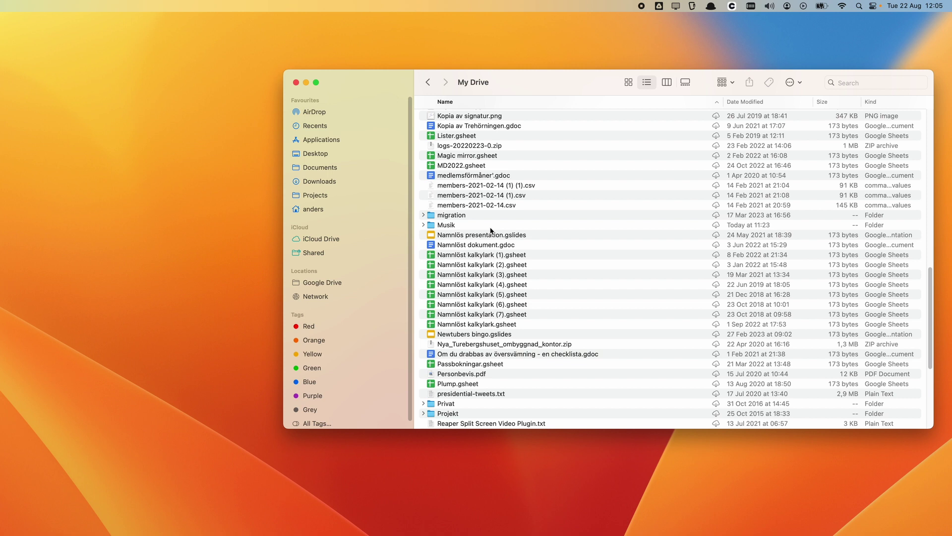
# Step: Pin Gitarrgrejer's Reaper folder to Finder Favourites, then open it in List view
pyautogui.doubleClick(491, 229)
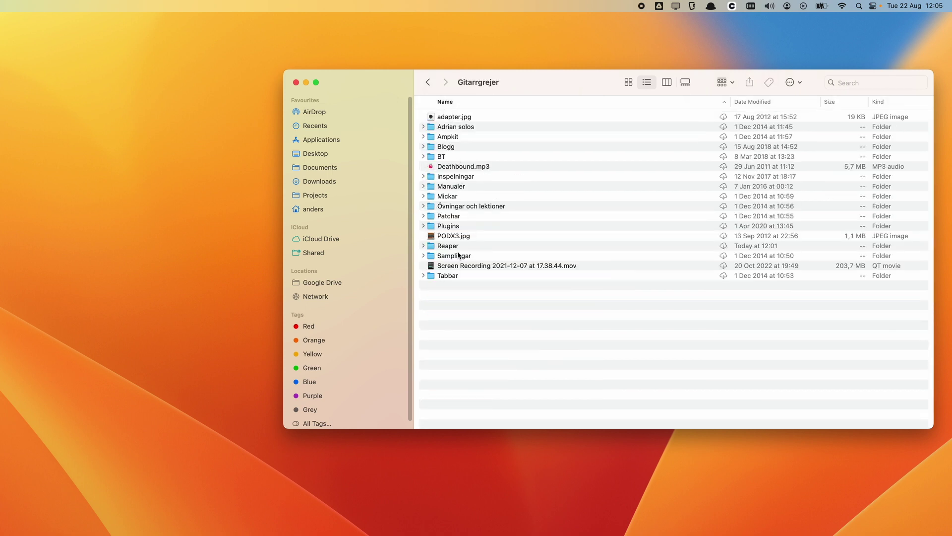
pyautogui.click(456, 246)
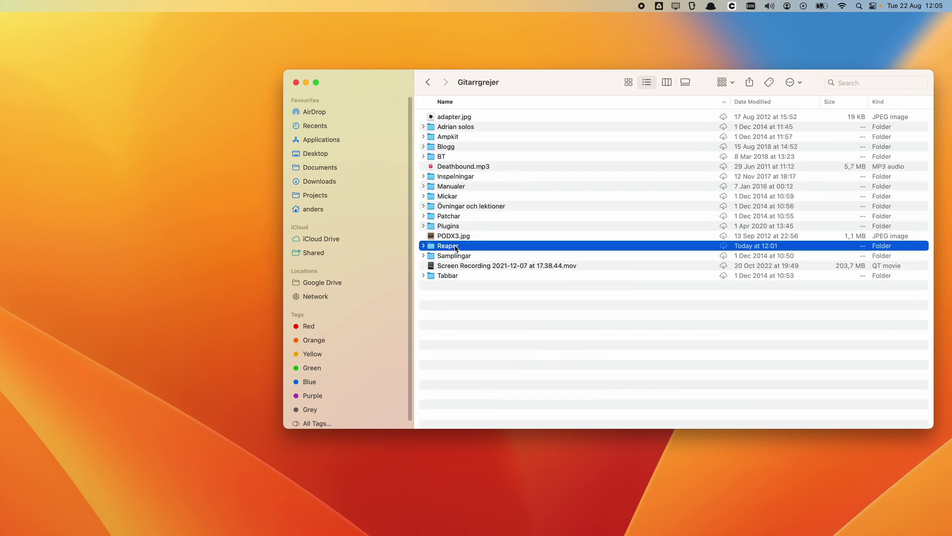
pyautogui.moveTo(456, 248); pyautogui.dragTo(350, 206)
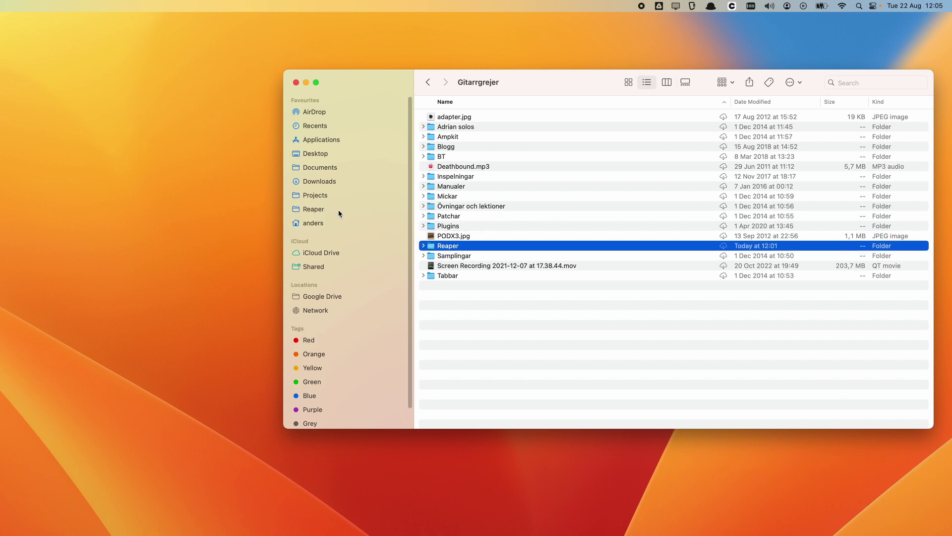
pyautogui.click(338, 209)
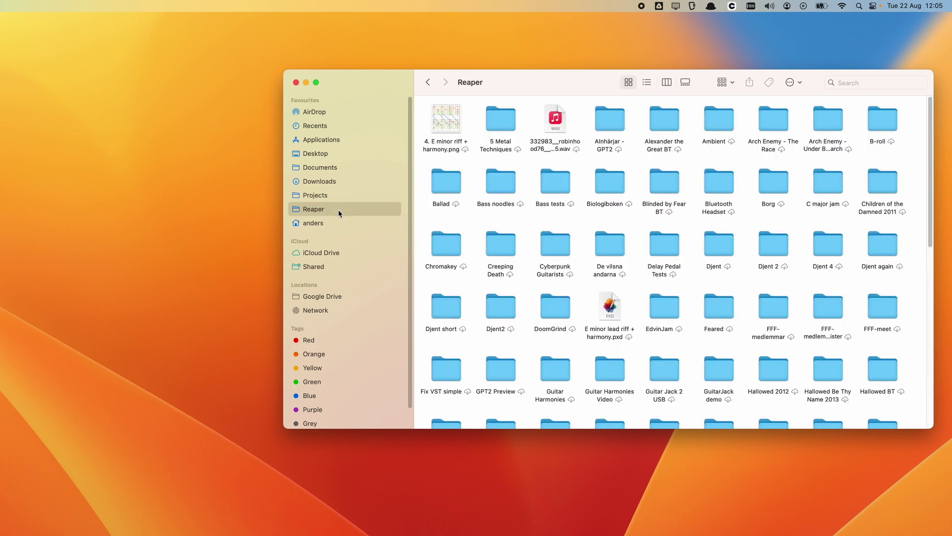
pyautogui.click(647, 83)
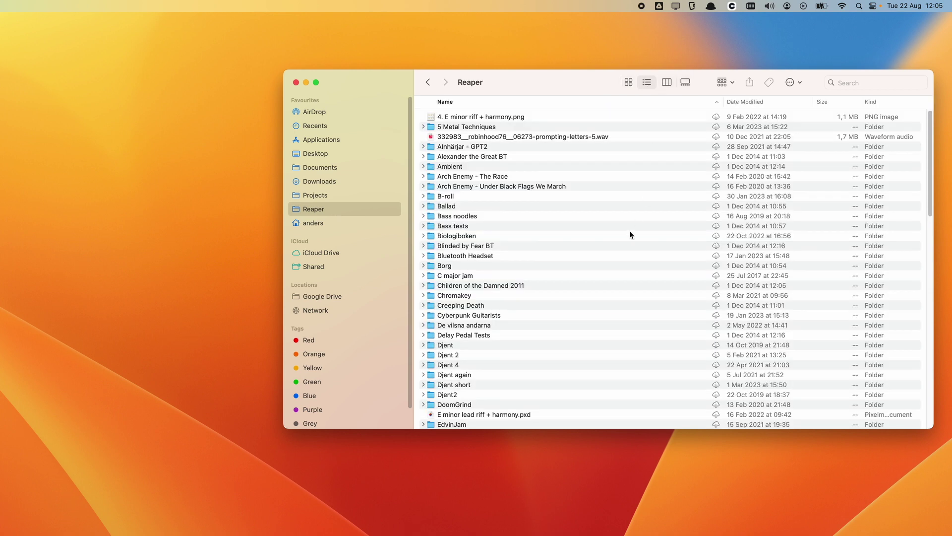
# Step: Open the Alnhärjar - GPT2 folder and play 09-6-string C standard-211101_1558.wav in Music
pyautogui.doubleClick(462, 147)
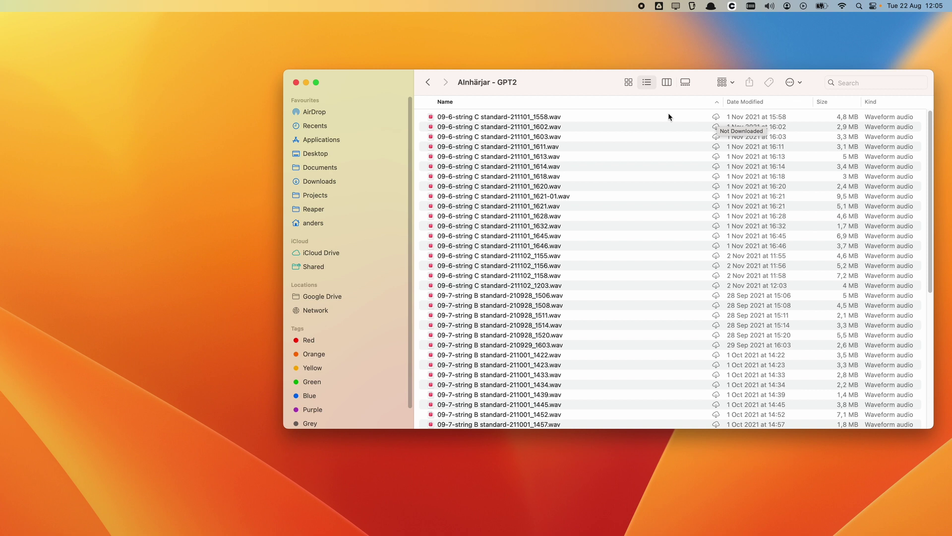
pyautogui.click(640, 119)
pyautogui.doubleClick(640, 119)
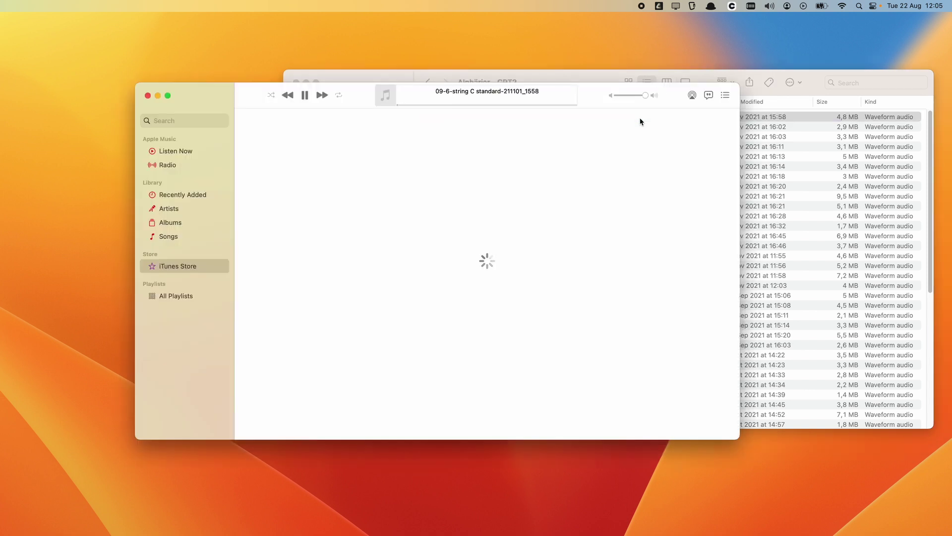
# Step: Pause the recording in Music and hide Music to return to the Alnhärjar - GPT2 folder
pyautogui.click(305, 95)
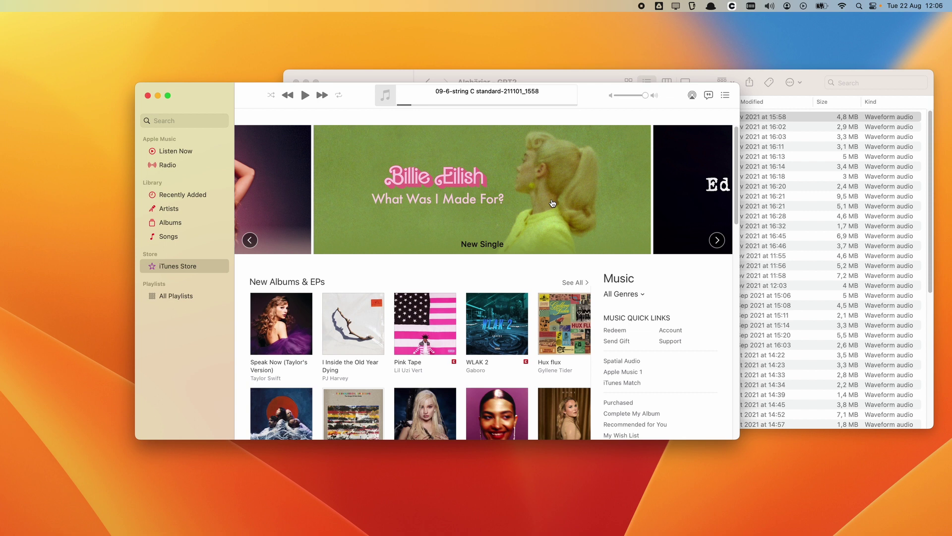
pyautogui.press('super+h')
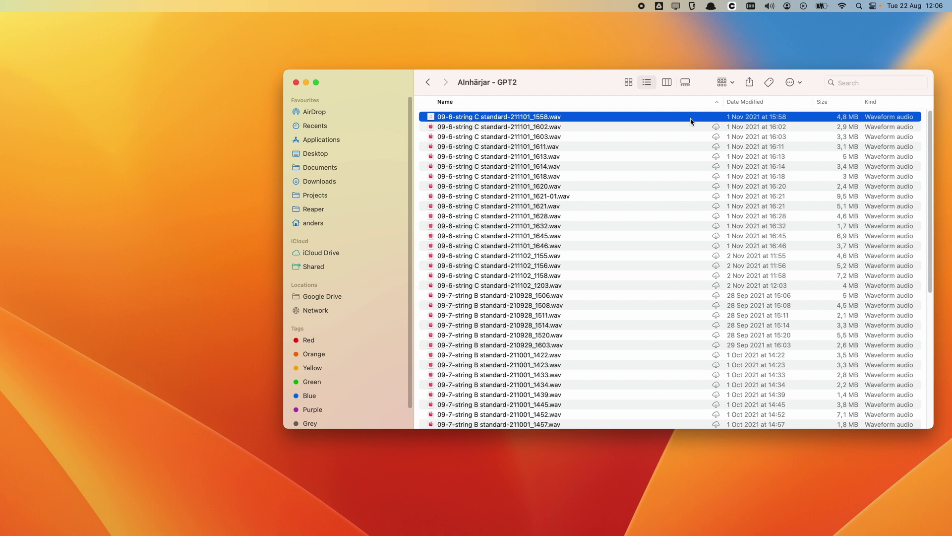
# Step: Back in the Reaper folder, make the Alnhärjar - GPT2 folder available offline
pyautogui.click(434, 82)
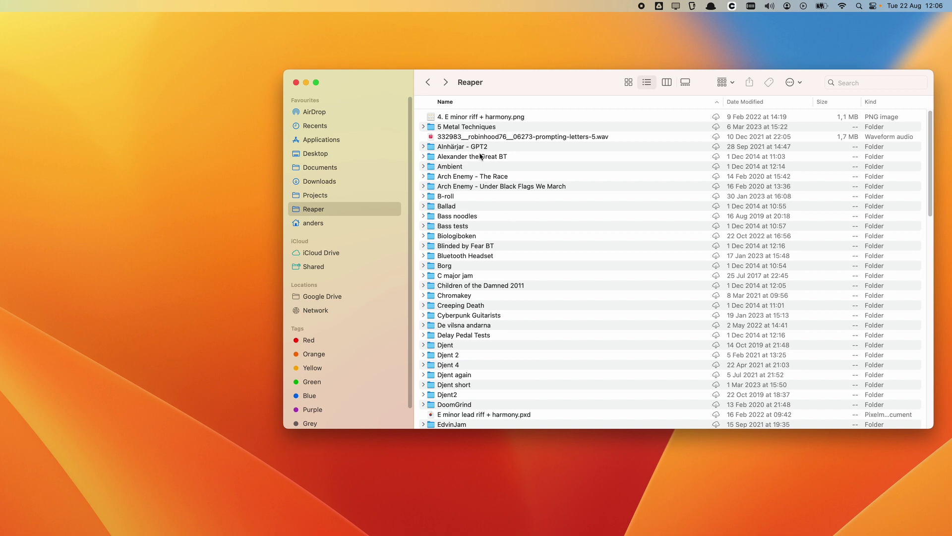
pyautogui.rightClick(480, 147)
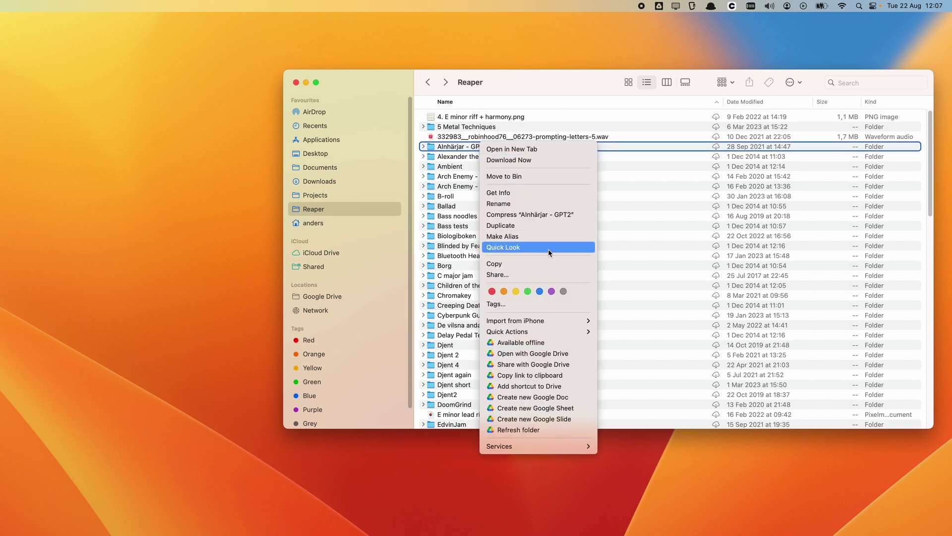
pyautogui.click(559, 342)
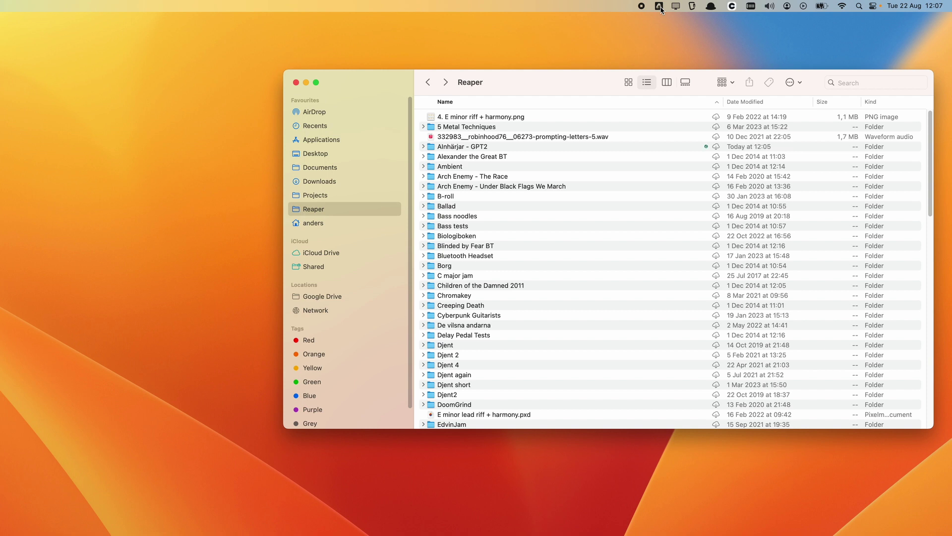
pyautogui.click(659, 6)
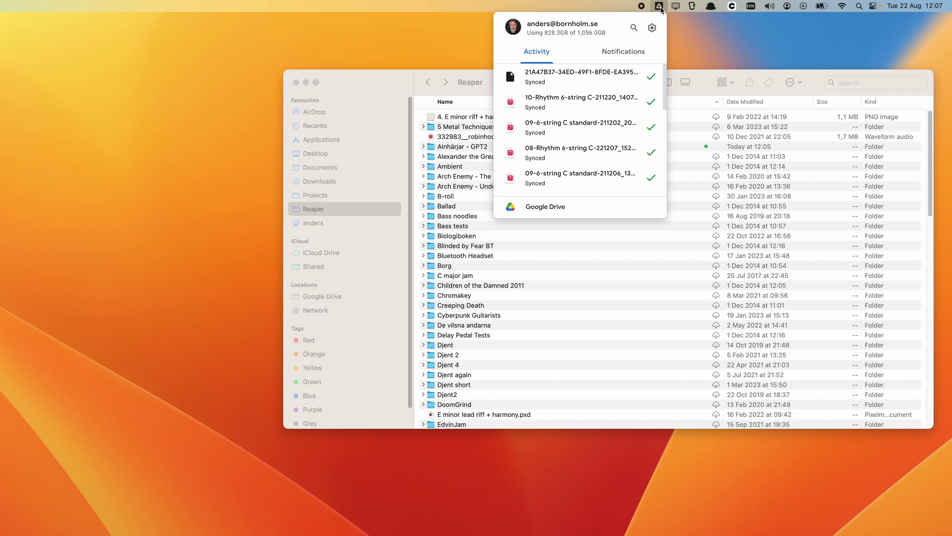
pyautogui.click(698, 87)
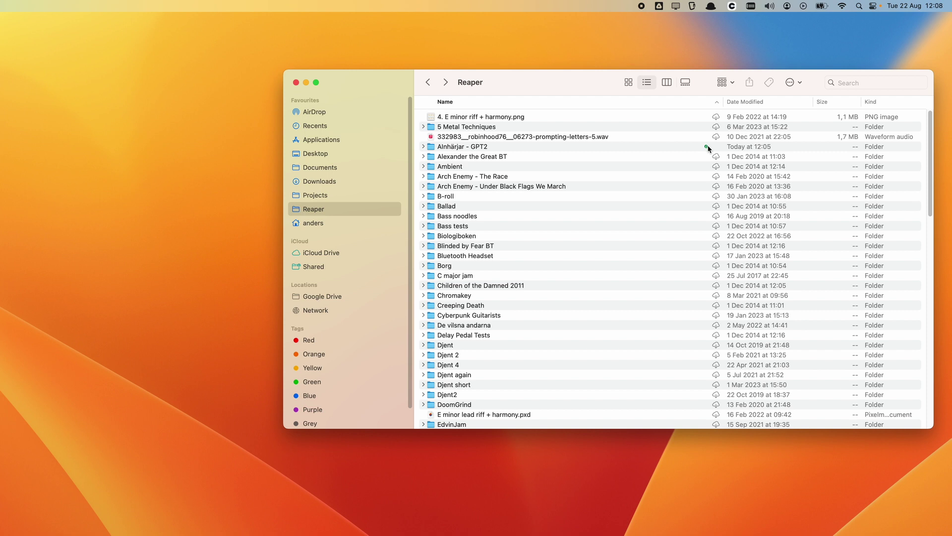
# Step: Open Alnhärjar - GPT2.RPP in REAPER from the Alnhärjar - GPT2 folder
pyautogui.moveTo(708, 148)
pyautogui.doubleClick(638, 146)
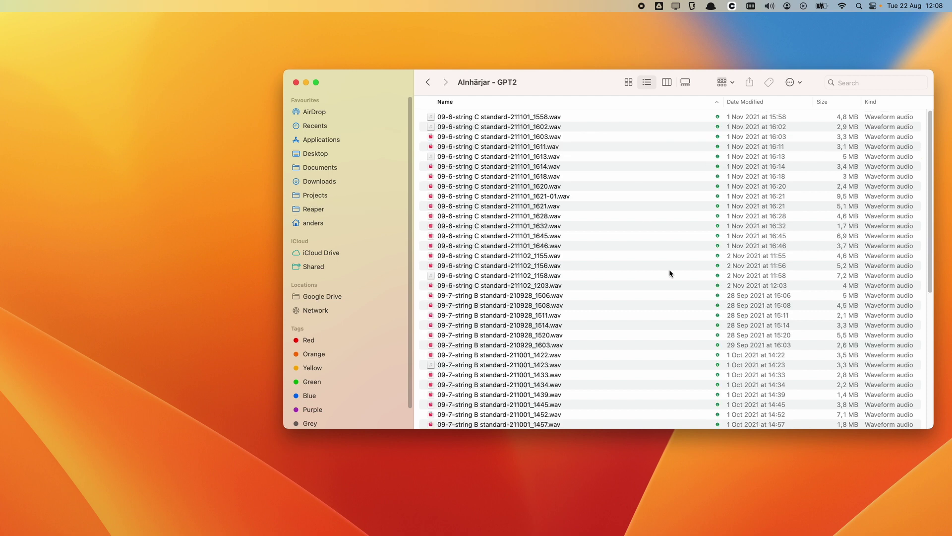
pyautogui.scroll(-10, 670, 270)
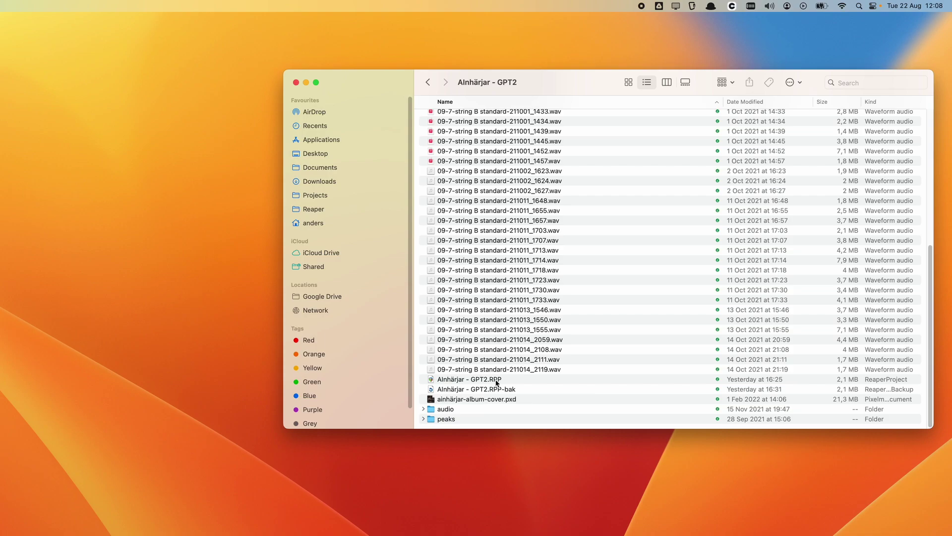
pyautogui.doubleClick(497, 382)
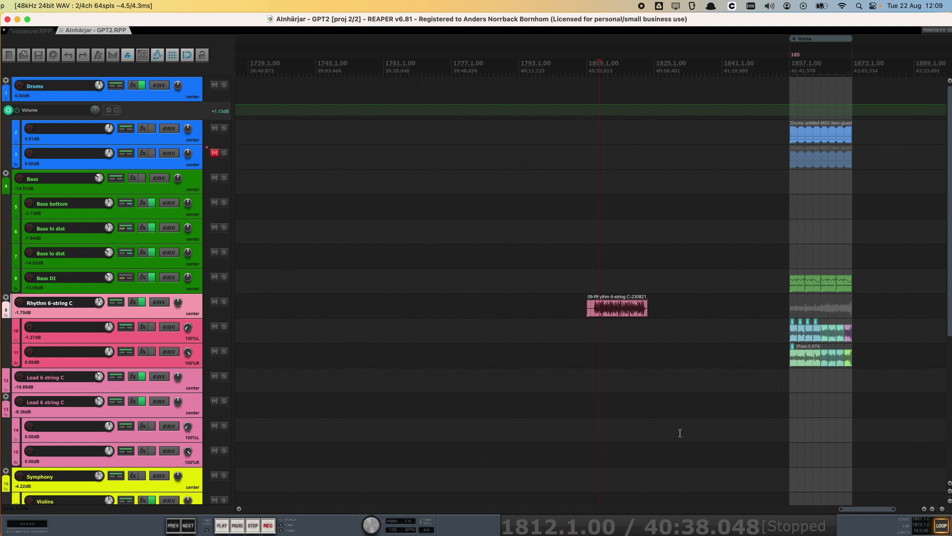
# Step: Move the play position to bar 1905 (42:43.848), past the existing material
pyautogui.moveTo(855, 509); pyautogui.dragTo(878, 515)
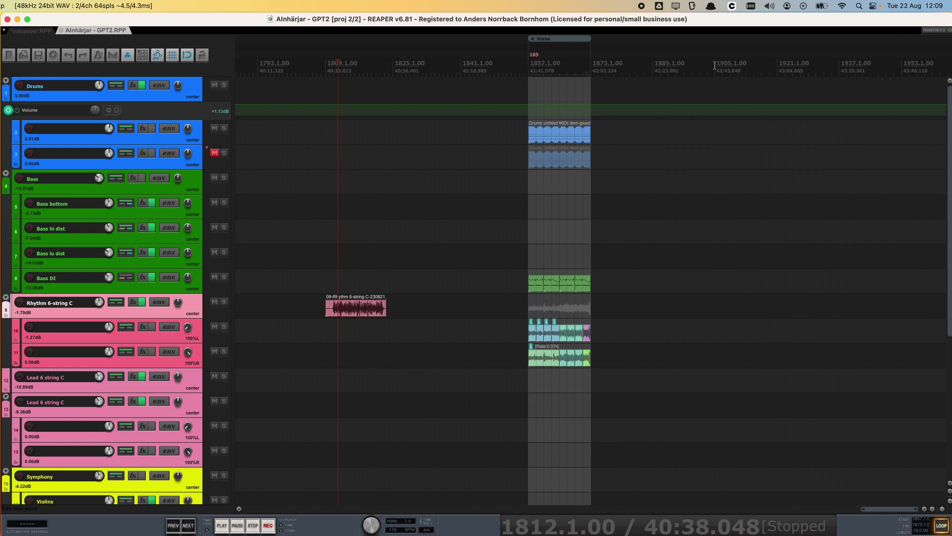
pyautogui.click(714, 65)
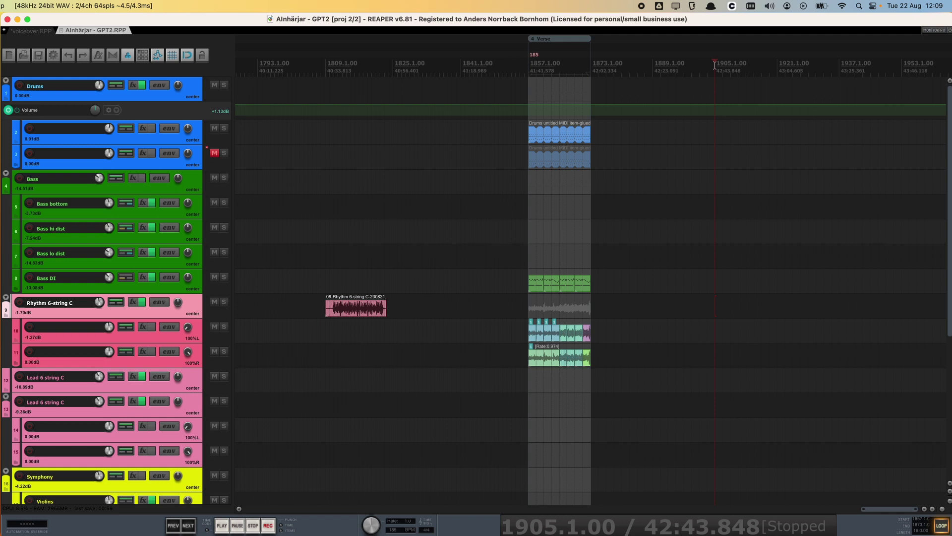
# Step: Pause Google Drive syncing from the gear menu, then close the activity panel
pyautogui.click(662, 6)
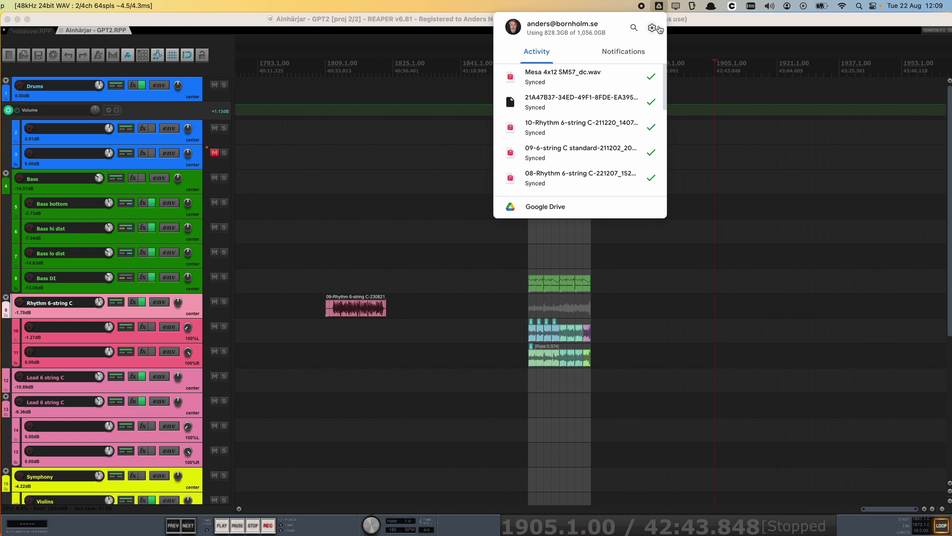
pyautogui.click(653, 28)
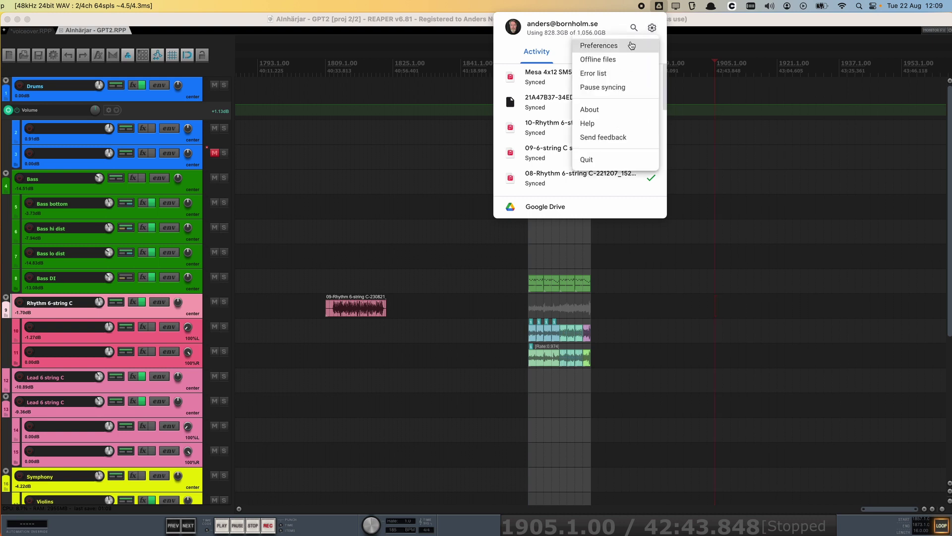
pyautogui.click(619, 88)
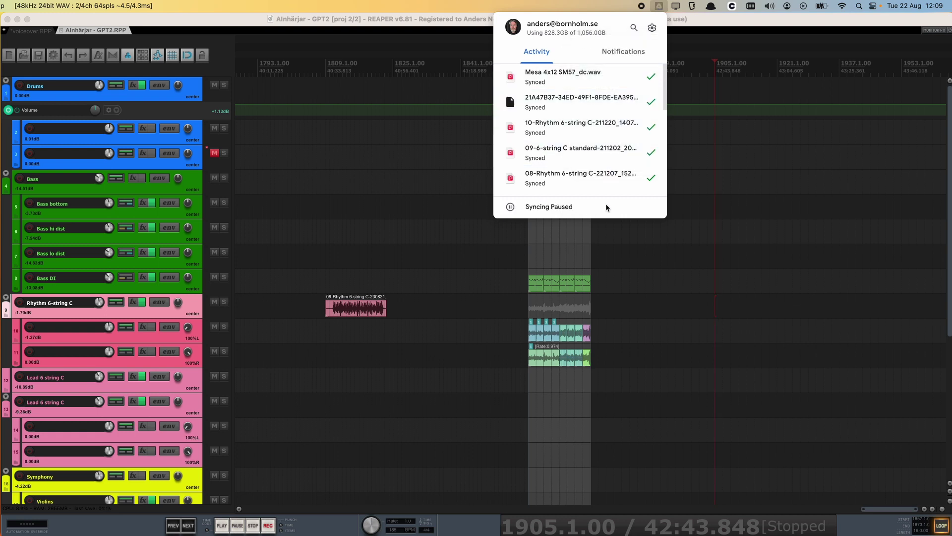
pyautogui.click(671, 38)
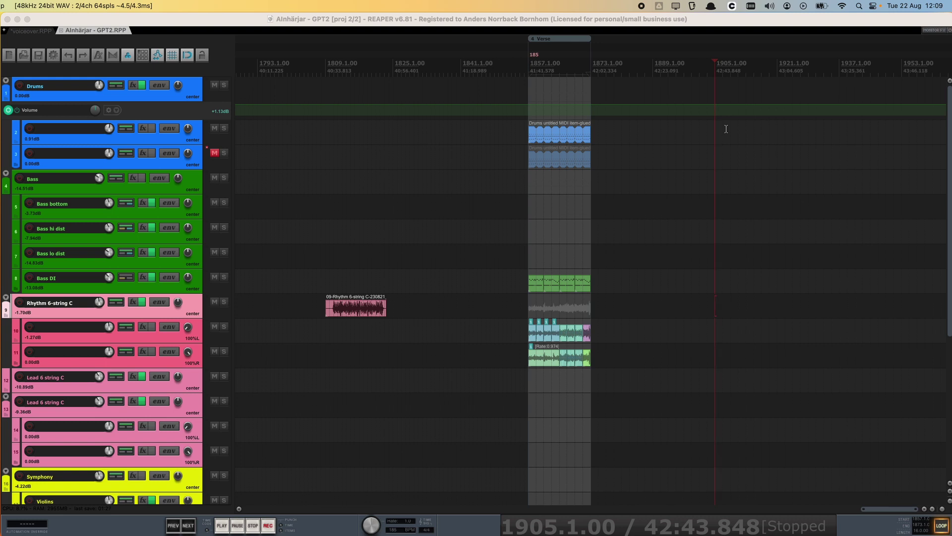
# Step: Record a short take on the Lead 6 string C track at bar 1905 and save the recorded file
pyautogui.click(267, 525)
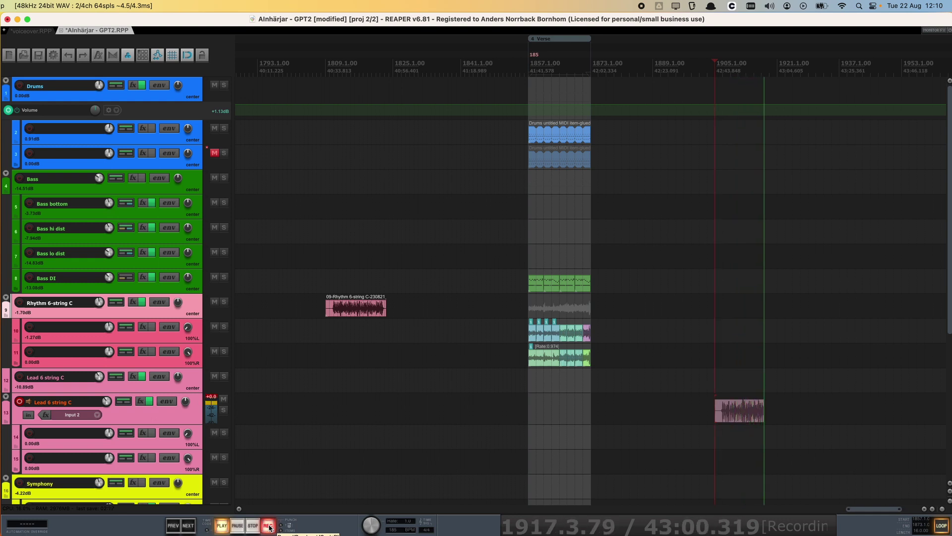
pyautogui.click(268, 525)
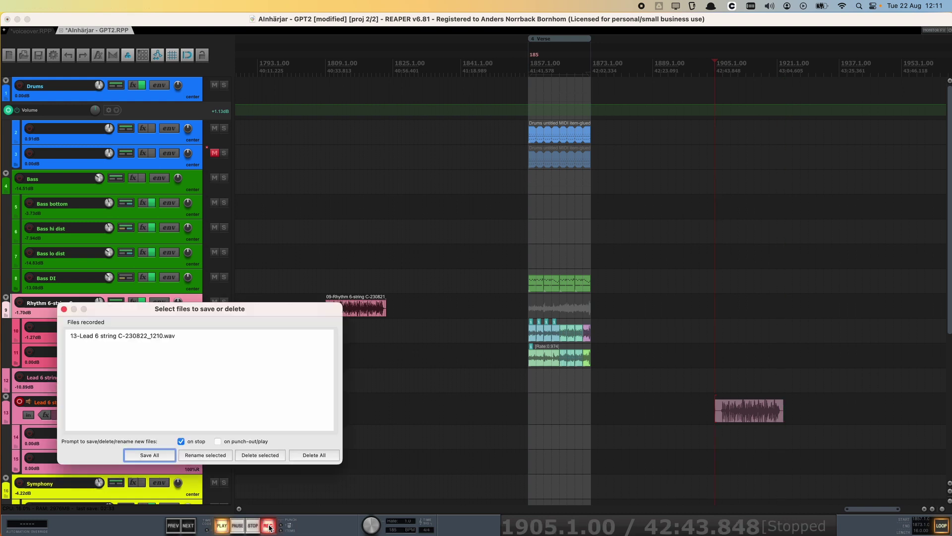
pyautogui.click(153, 457)
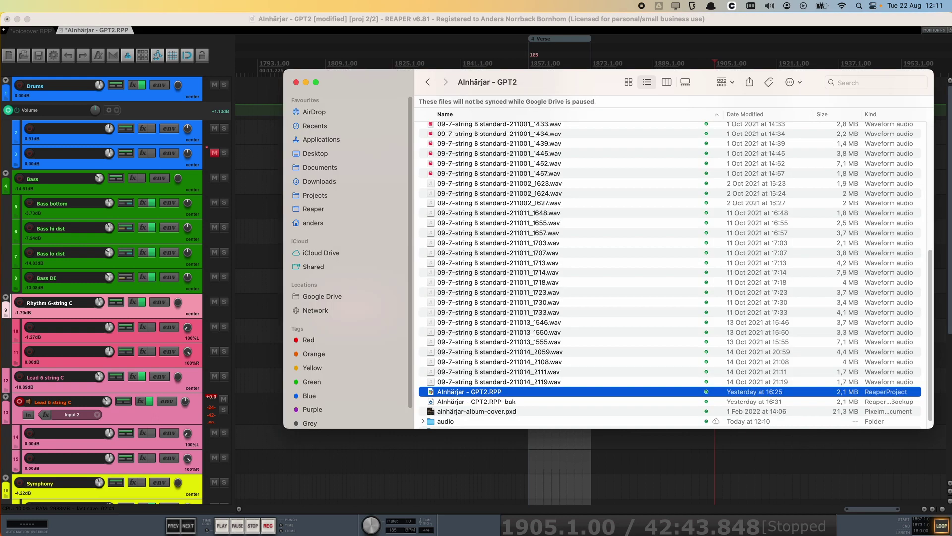
# Step: Open the project's audio folder and check that 13-Lead 6 string C-230822_1210.wav shows as unsynced
pyautogui.doubleClick(457, 430)
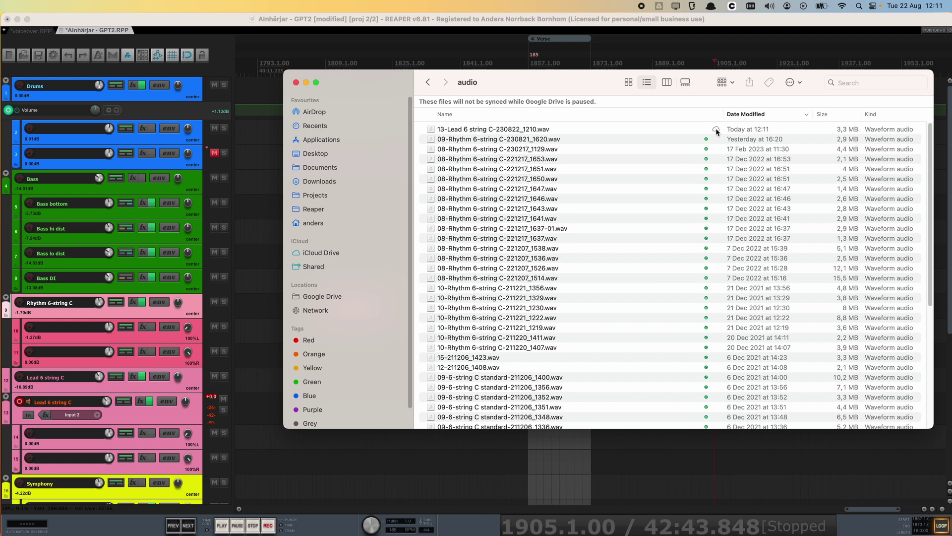
pyautogui.moveTo(716, 130)
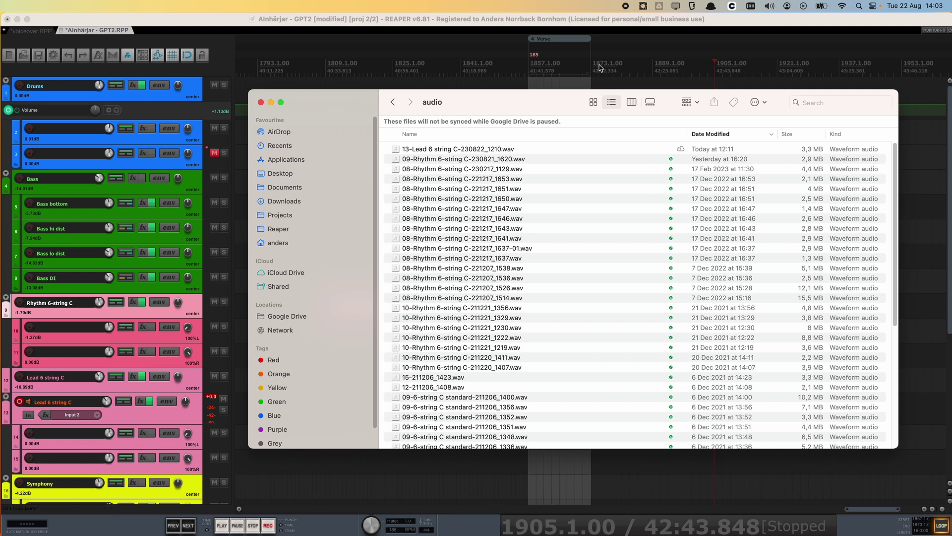
# Step: Resume Google Drive syncing from the gear menu, then close the activity panel
pyautogui.click(659, 7)
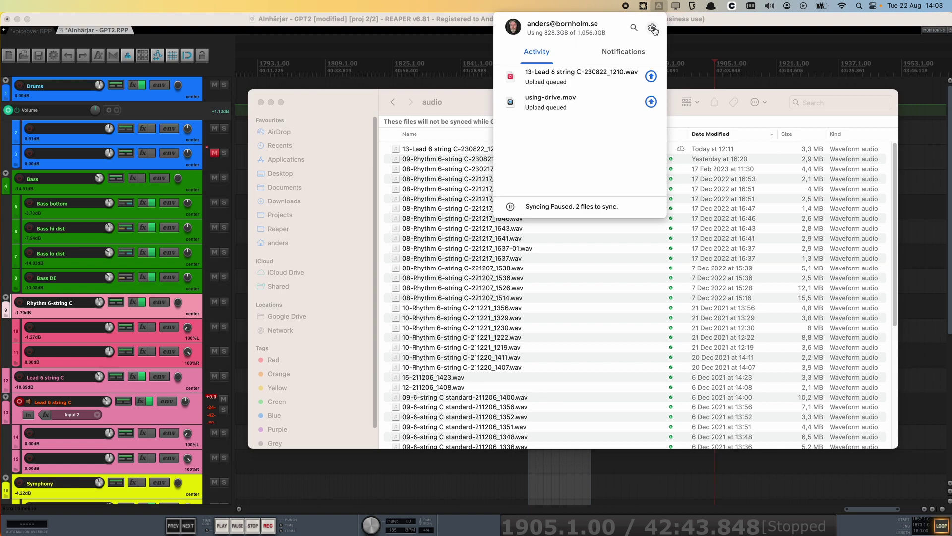
pyautogui.click(651, 28)
pyautogui.click(615, 90)
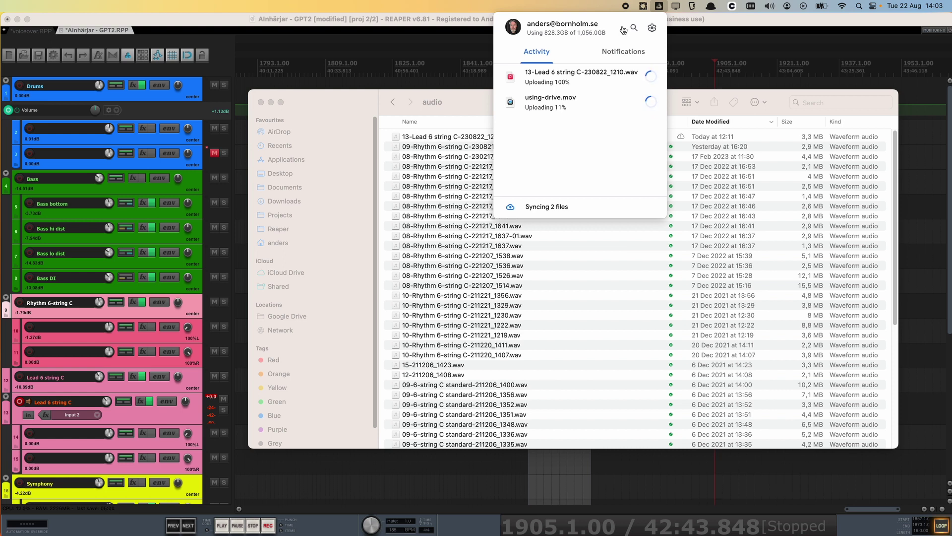
pyautogui.click(466, 113)
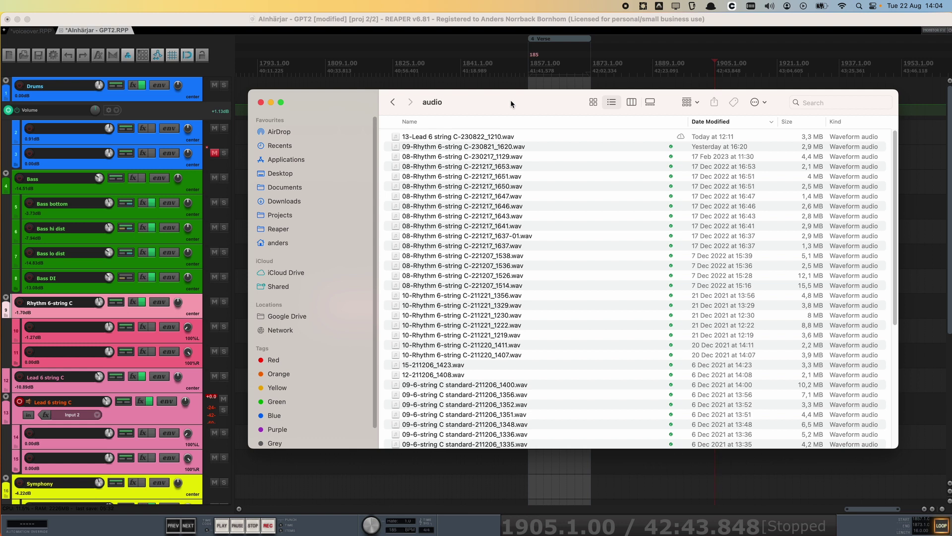
# Step: Start a new empty REAPER project and add one track to it
pyautogui.click(165, 27)
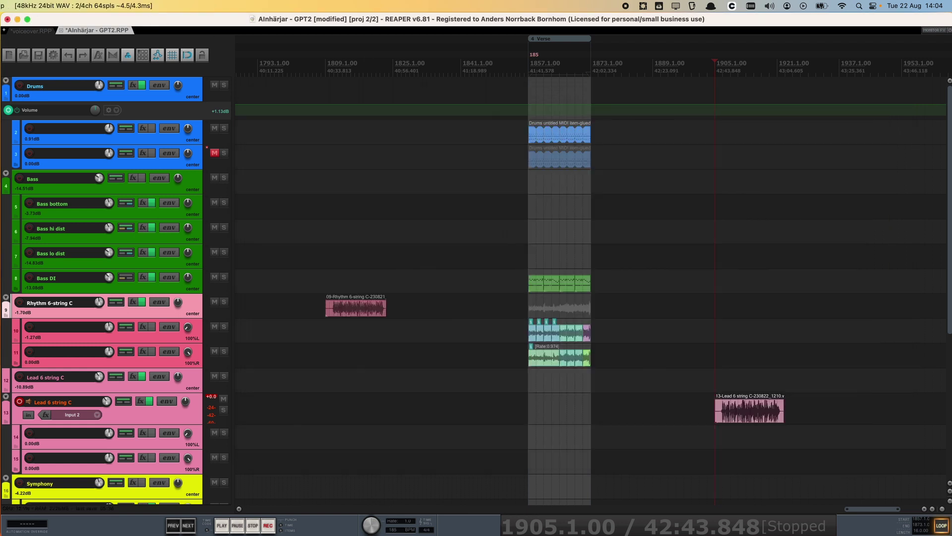
pyautogui.press('super+alt+n')
pyautogui.doubleClick(173, 101)
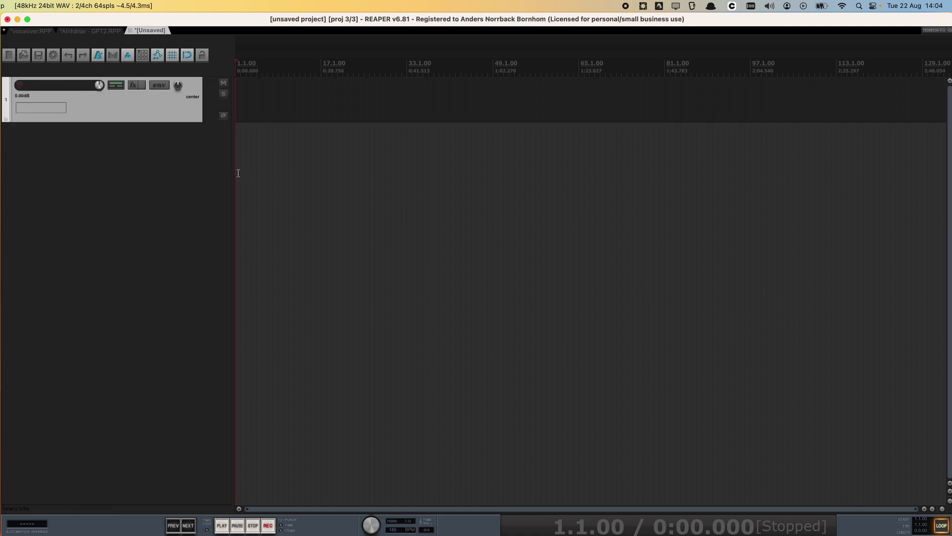
# Step: In the save dialog, create a 'My new song' folder inside the Drive Reaper folder
pyautogui.press('super+s')
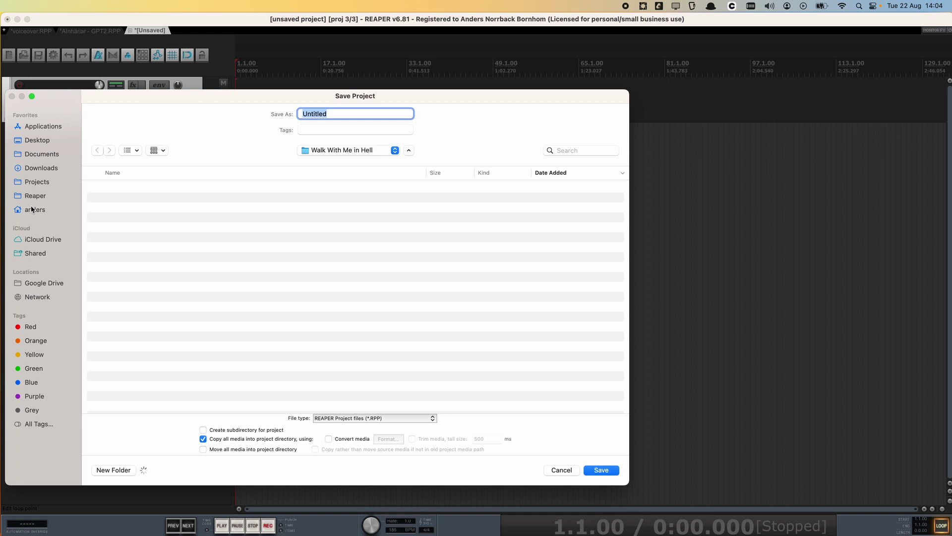
pyautogui.click(36, 196)
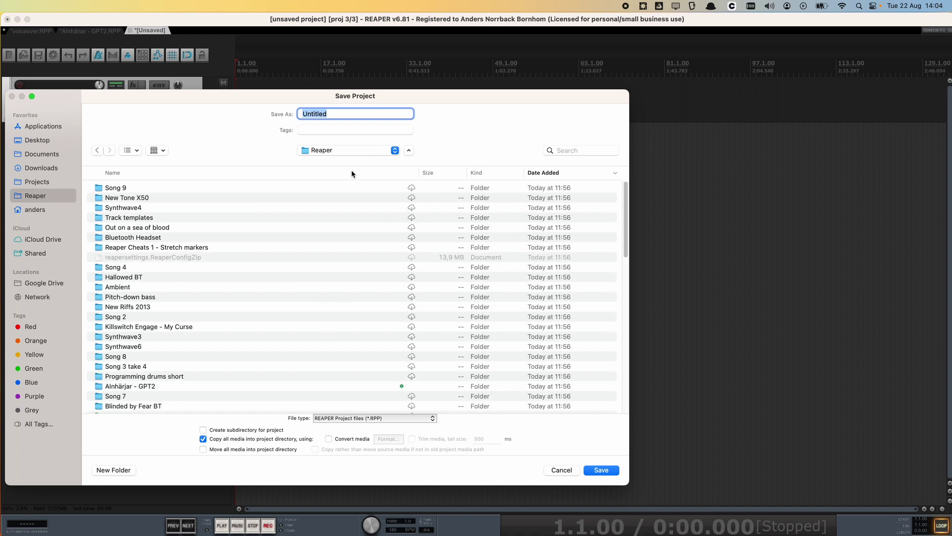
pyautogui.click(105, 470)
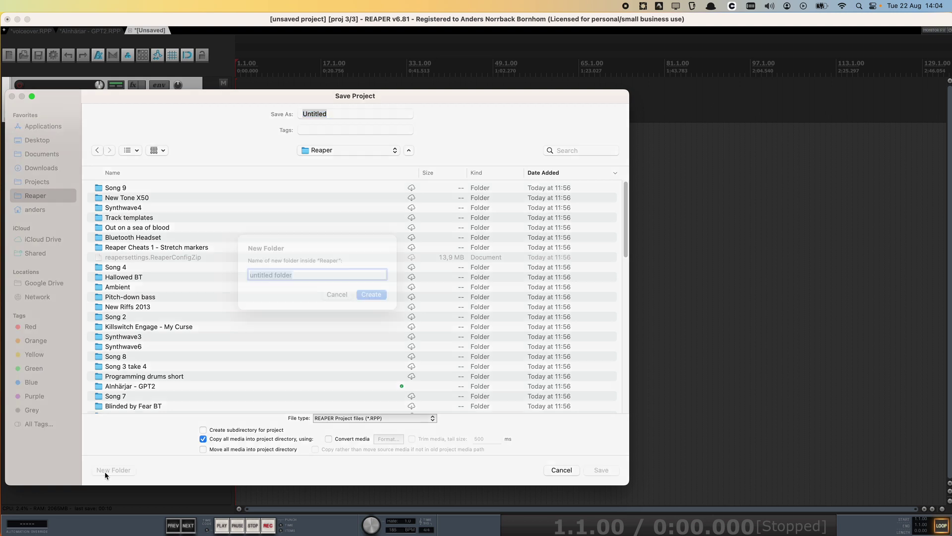
pyautogui.write('My new song')
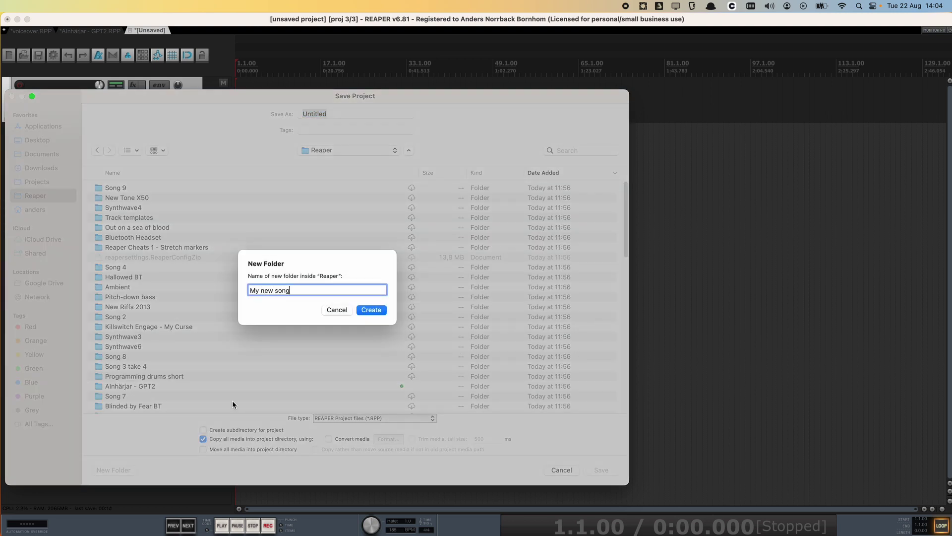
pyautogui.press('Return')
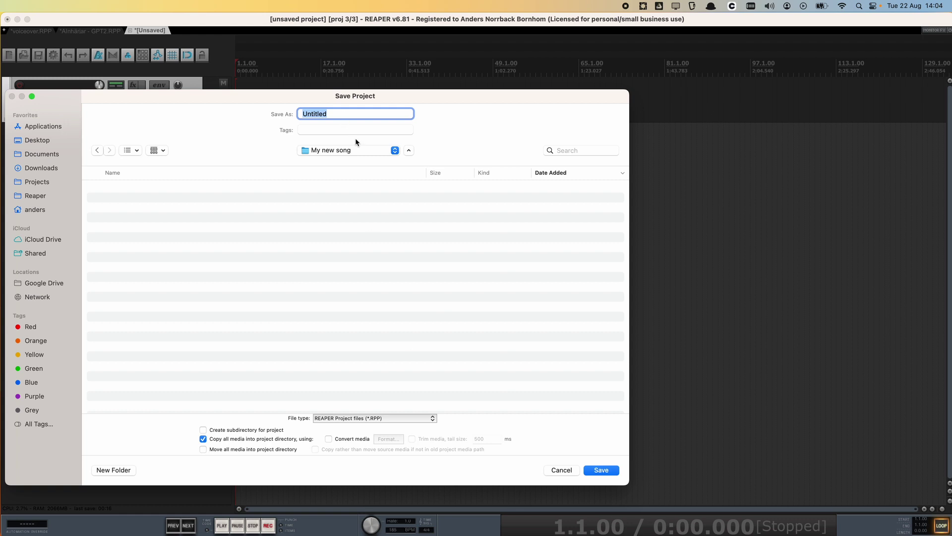
pyautogui.write('My new song')
pyautogui.press('Return')
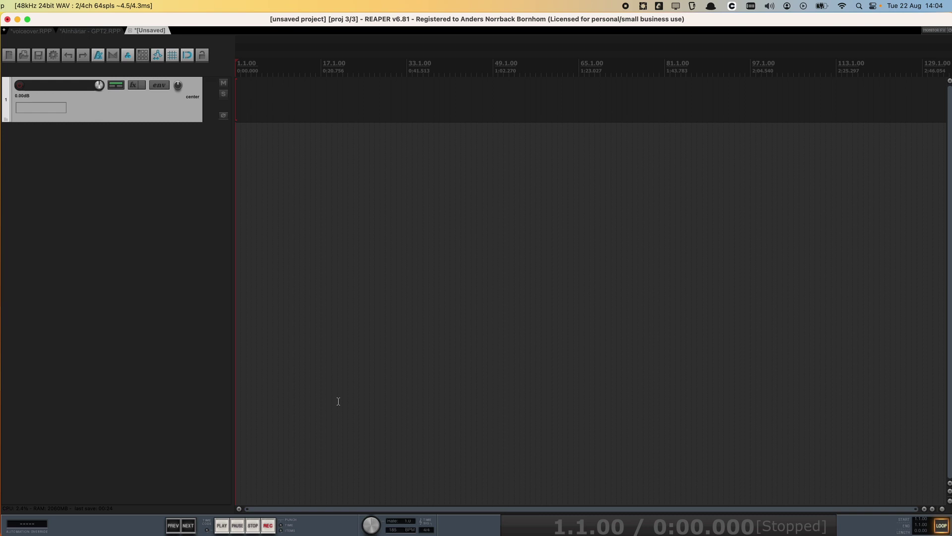